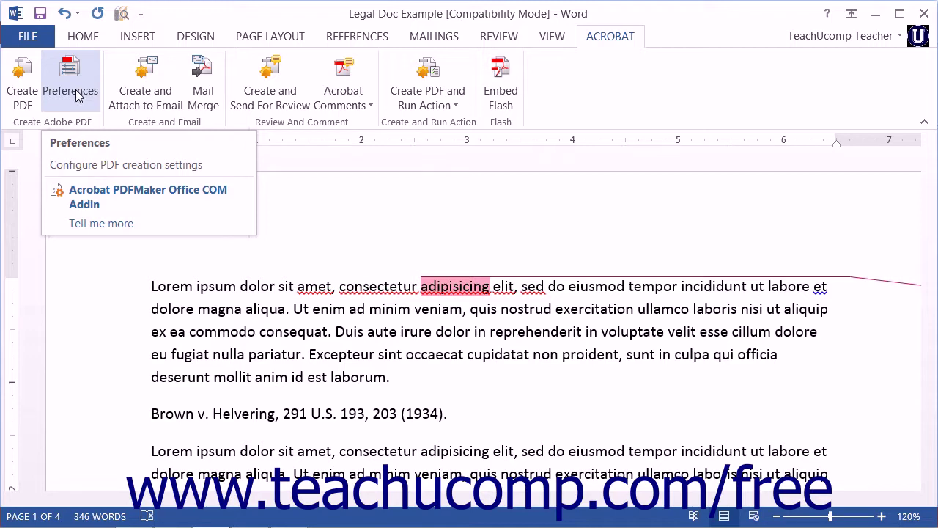
Open the PDFMaker preferences and examine the conversion presets and the advanced settings of the Standard preset
{"action": "left_click", "coordinate": [78, 97]}
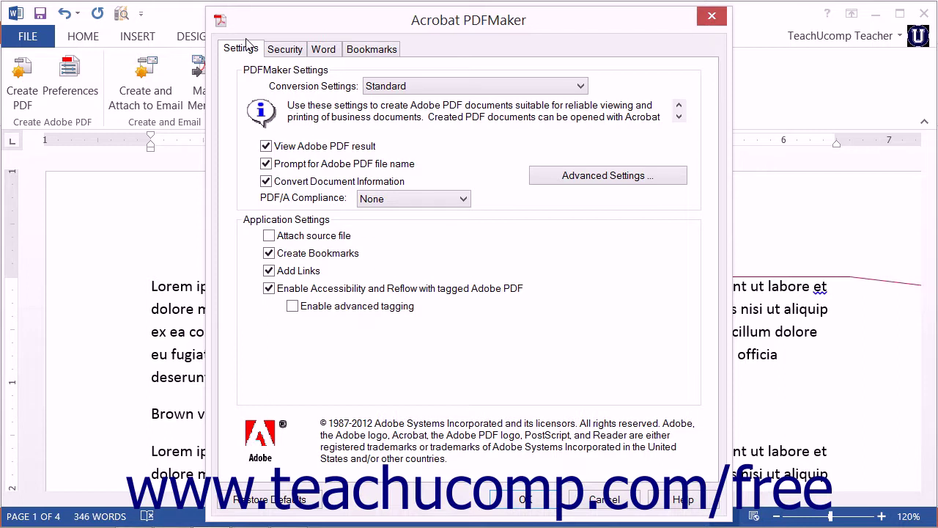
{"action": "left_click", "coordinate": [261, 72]}
{"action": "left_click", "coordinate": [579, 90]}
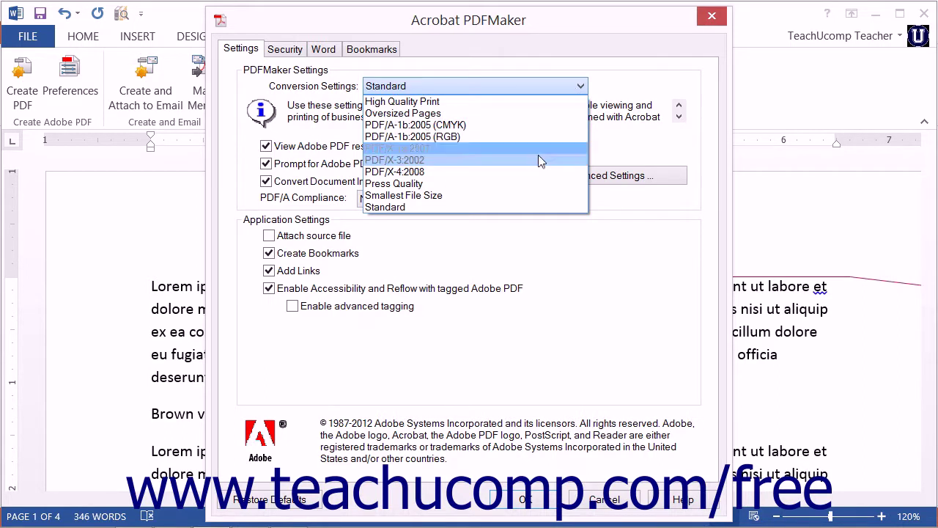
{"action": "left_click", "coordinate": [585, 89]}
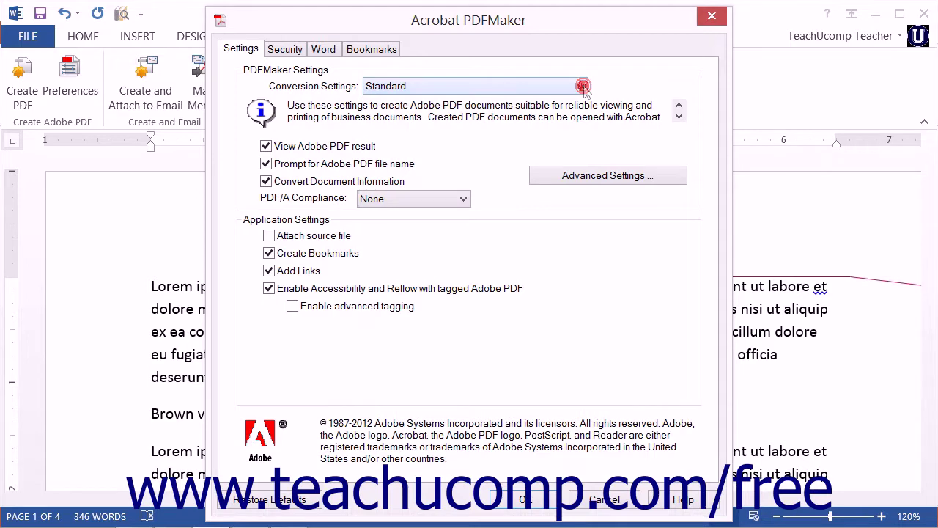
{"action": "left_click", "coordinate": [594, 177]}
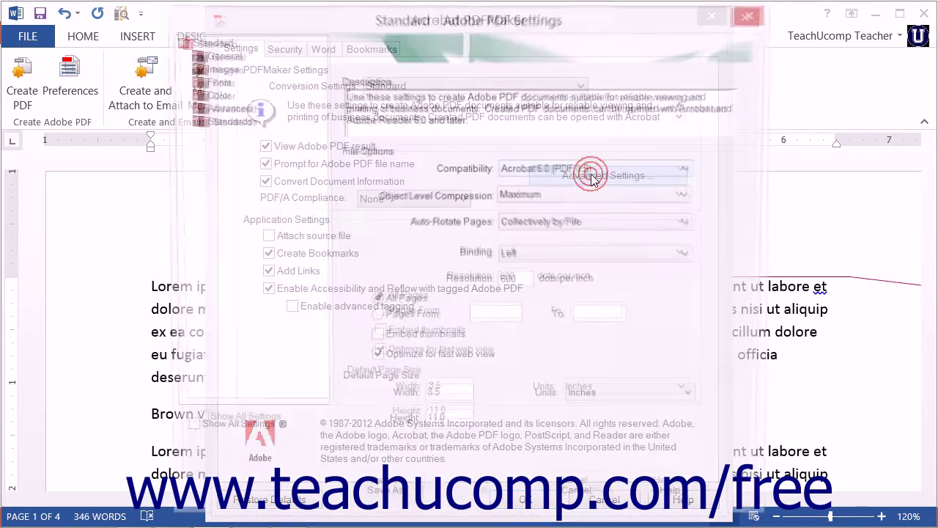
{"action": "left_click", "coordinate": [753, 14]}
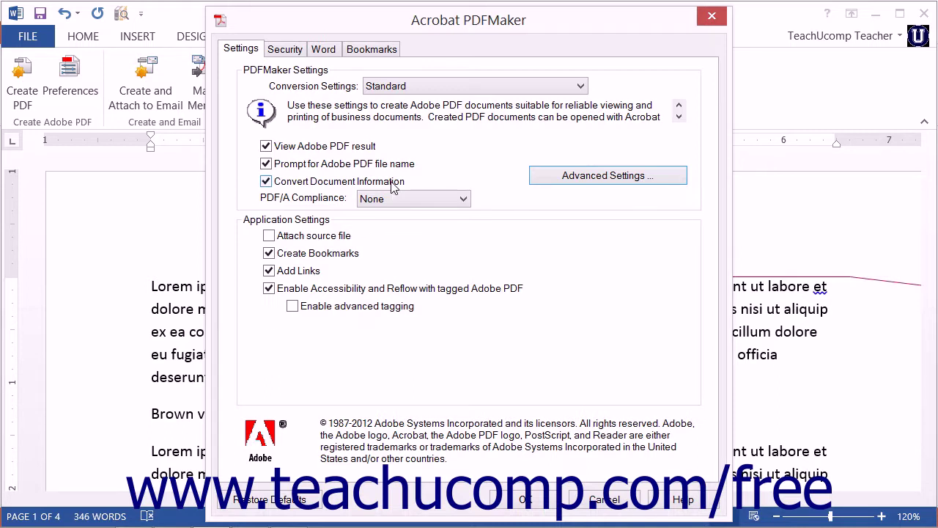
Examine the available PDF/A compliance levels and the options for converting Word headings and styles to bookmarks
{"action": "left_click", "coordinate": [464, 200]}
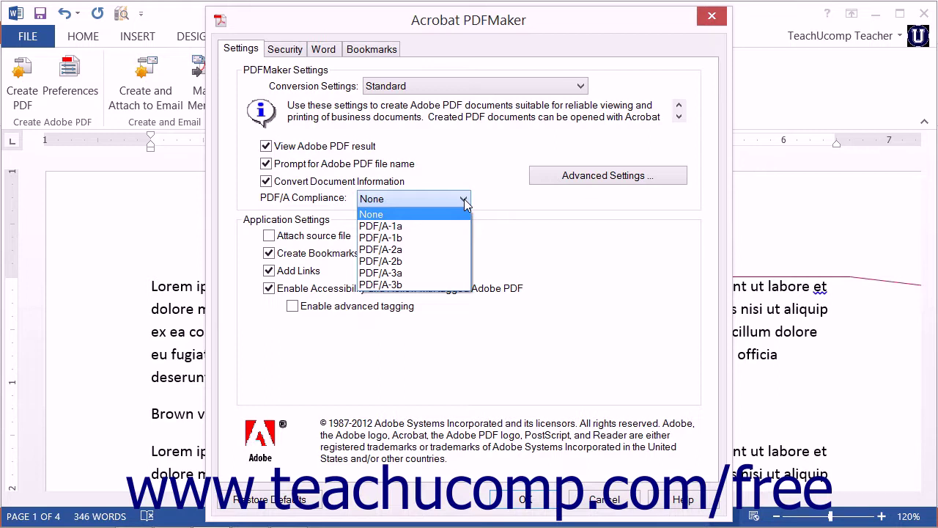
{"action": "left_click", "coordinate": [476, 201]}
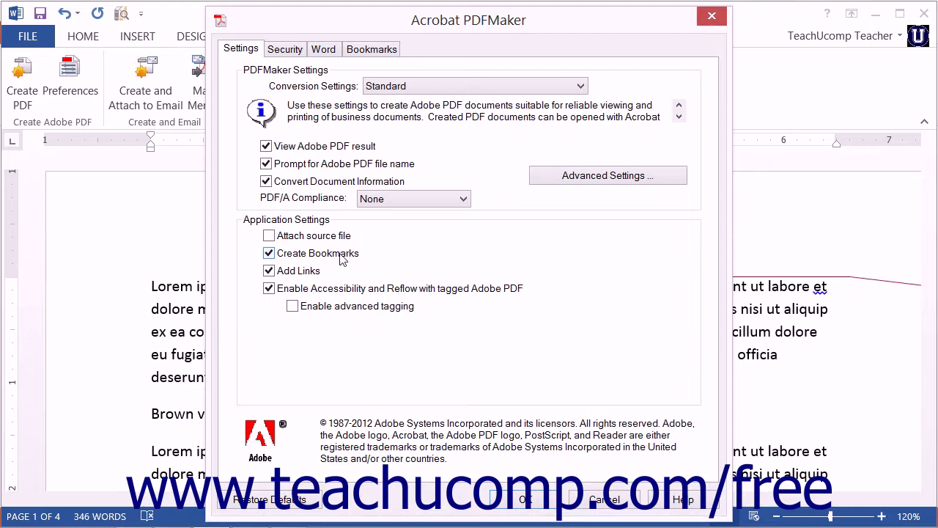
{"action": "left_click", "coordinate": [381, 49]}
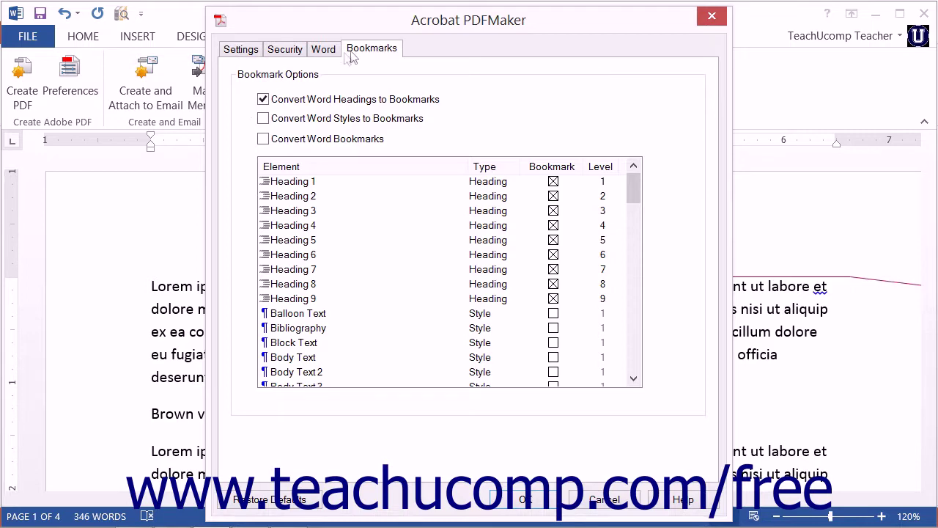
{"action": "left_click", "coordinate": [242, 49]}
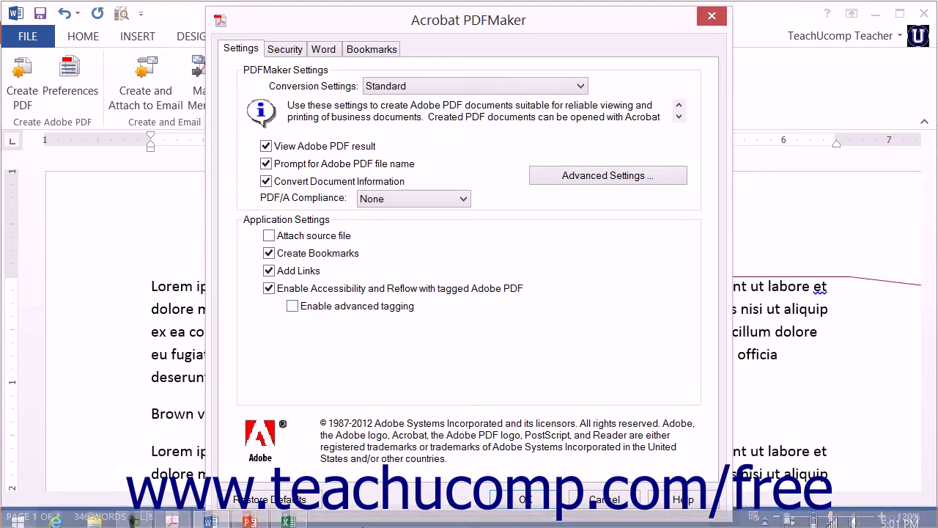
Switch to Excel to examine its PDFMaker application settings, and return to Word to review the Word-specific conversion features
{"action": "left_click", "coordinate": [296, 516]}
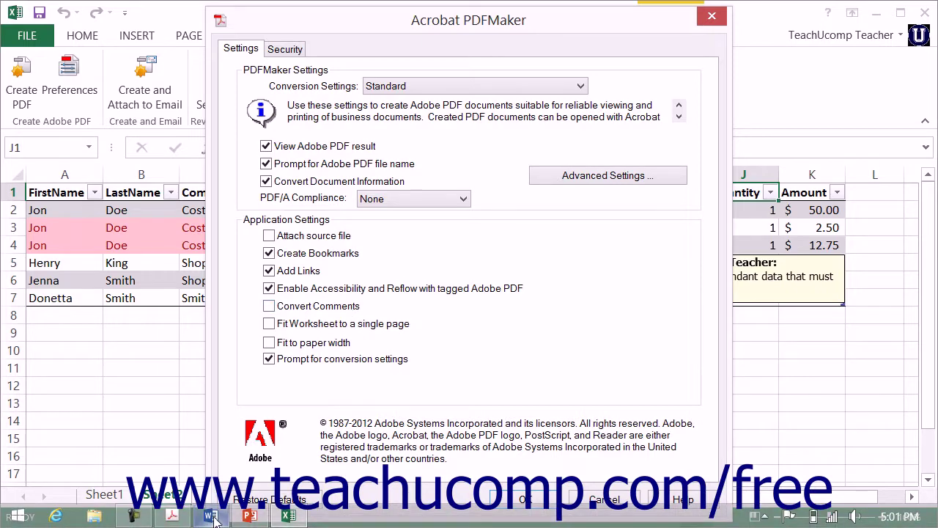
{"action": "left_click", "coordinate": [210, 516]}
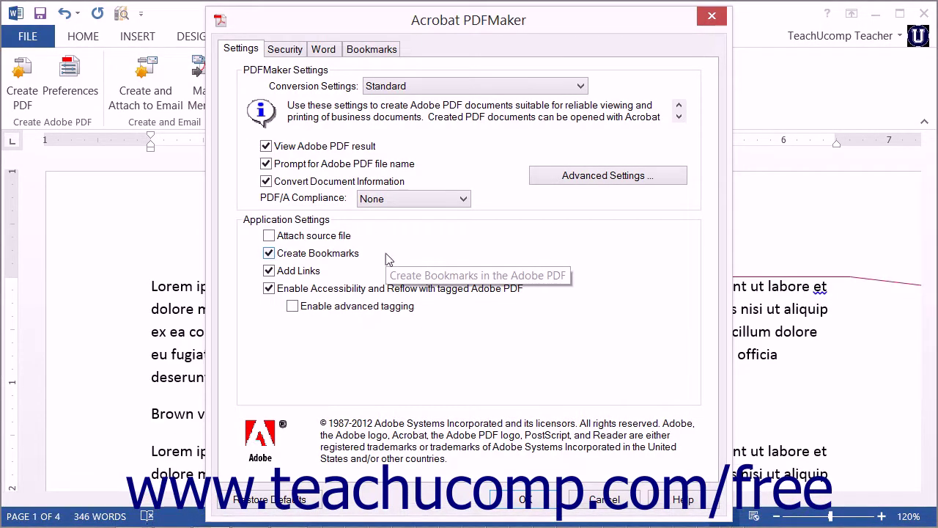
{"action": "left_click", "coordinate": [330, 54]}
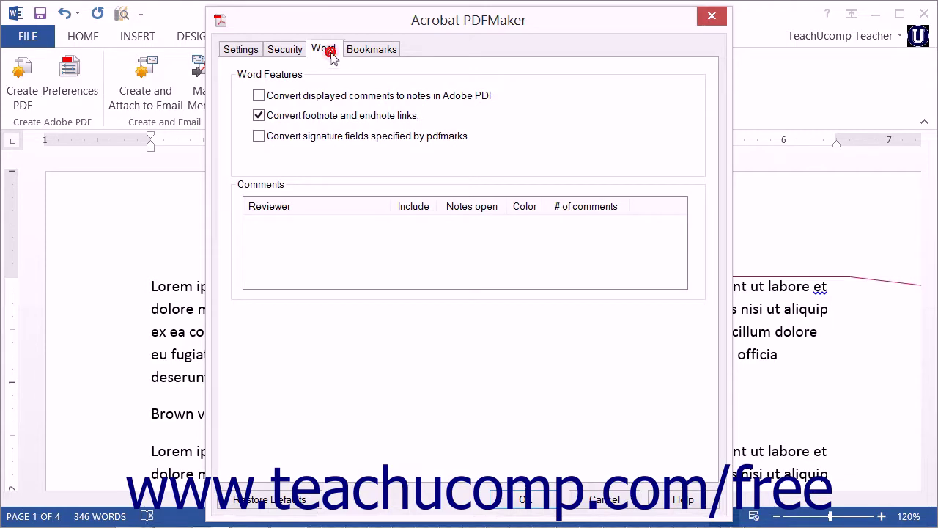
{"action": "left_click", "coordinate": [254, 51]}
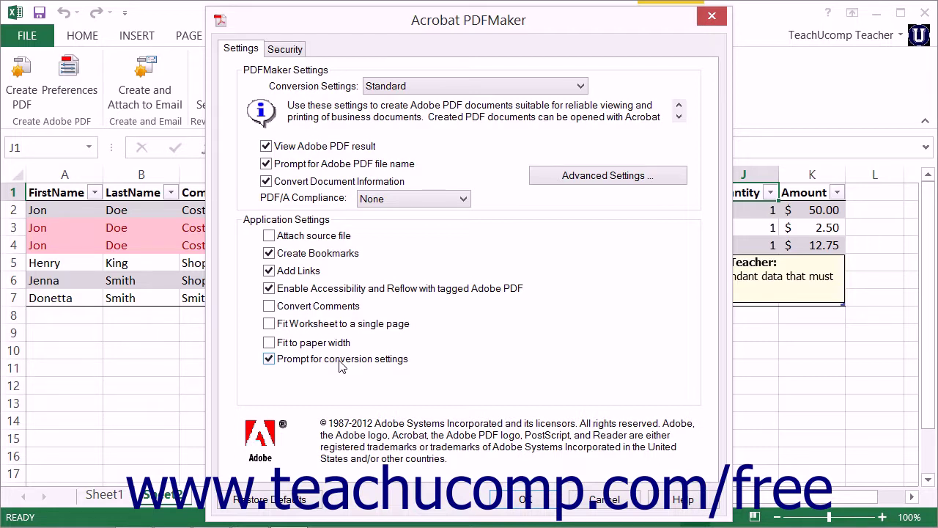
Switch to PowerPoint to examine its PDFMaker application settings, and return to Word to view the PDF security settings
{"action": "left_click", "coordinate": [250, 517]}
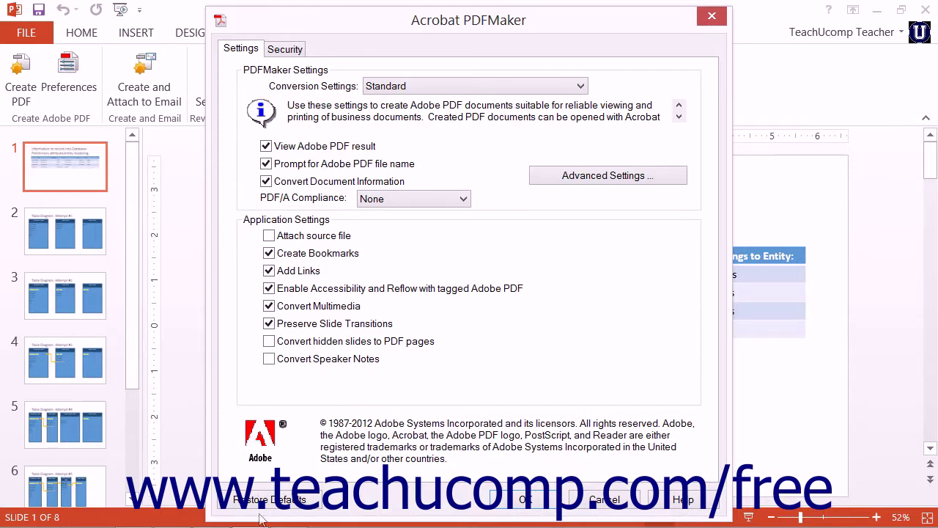
{"action": "mouse_move", "coordinate": [261, 520]}
{"action": "left_click", "coordinate": [211, 515]}
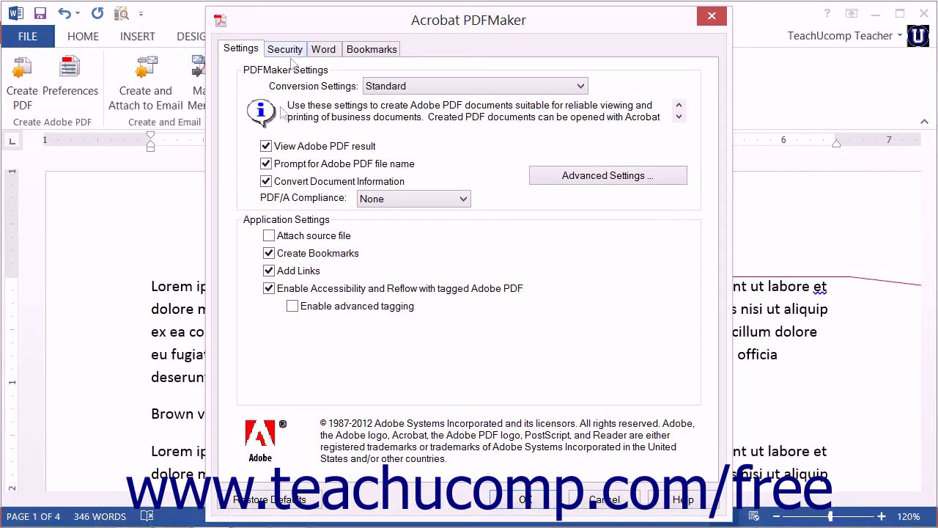
{"action": "left_click", "coordinate": [287, 52]}
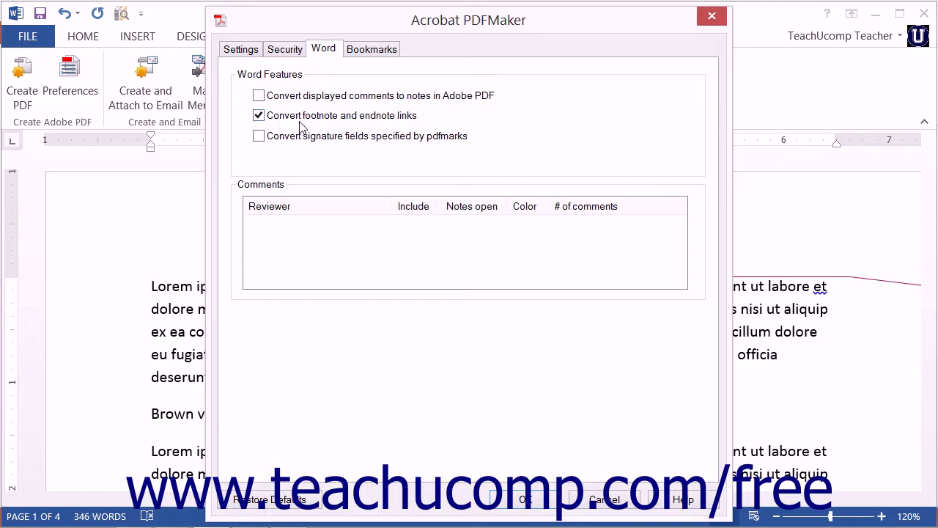
Enable converting displayed comments to notes in Adobe PDF, and cycle through the note colors for the listed reviewer
{"action": "left_click", "coordinate": [257, 96]}
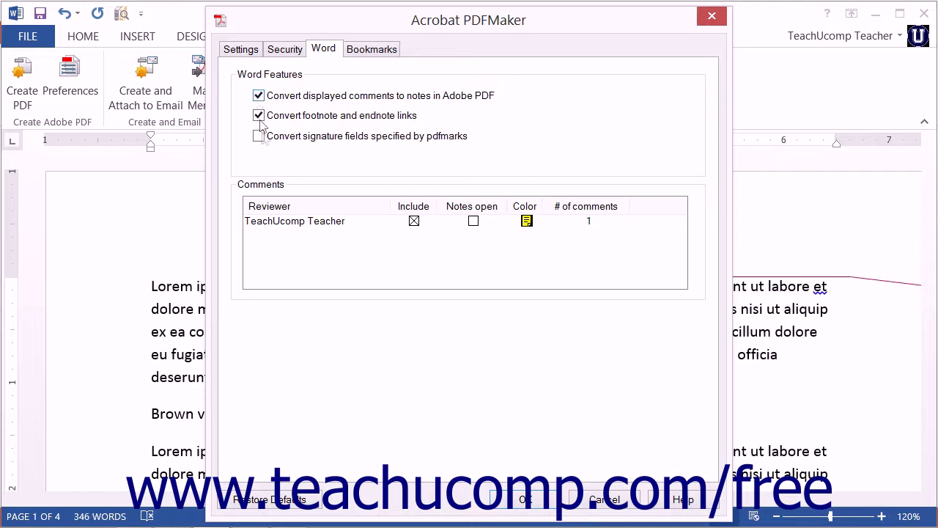
{"action": "left_click", "coordinate": [276, 220]}
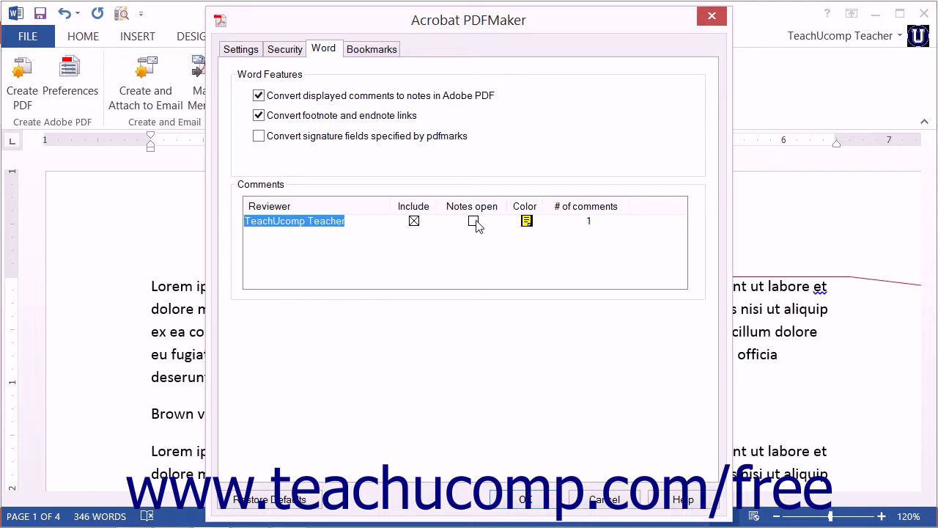
{"action": "left_click", "coordinate": [527, 221]}
{"action": "left_click", "coordinate": [527, 221]}
{"action": "left_click", "coordinate": [527, 221]}
{"action": "left_click", "coordinate": [527, 221]}
{"action": "left_click", "coordinate": [527, 222]}
{"action": "left_click", "coordinate": [527, 222]}
{"action": "left_click", "coordinate": [527, 221]}
{"action": "left_click", "coordinate": [527, 221]}
{"action": "left_click", "coordinate": [527, 221]}
{"action": "left_click", "coordinate": [527, 221]}
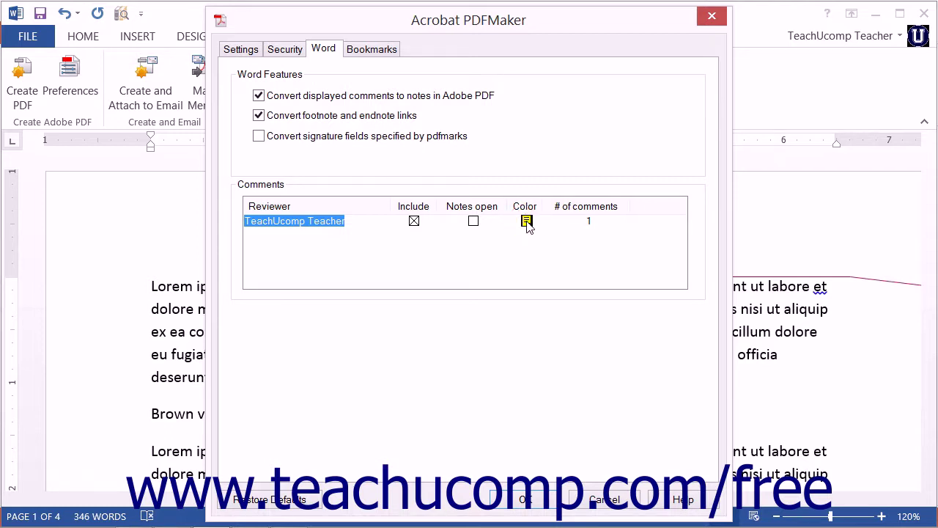
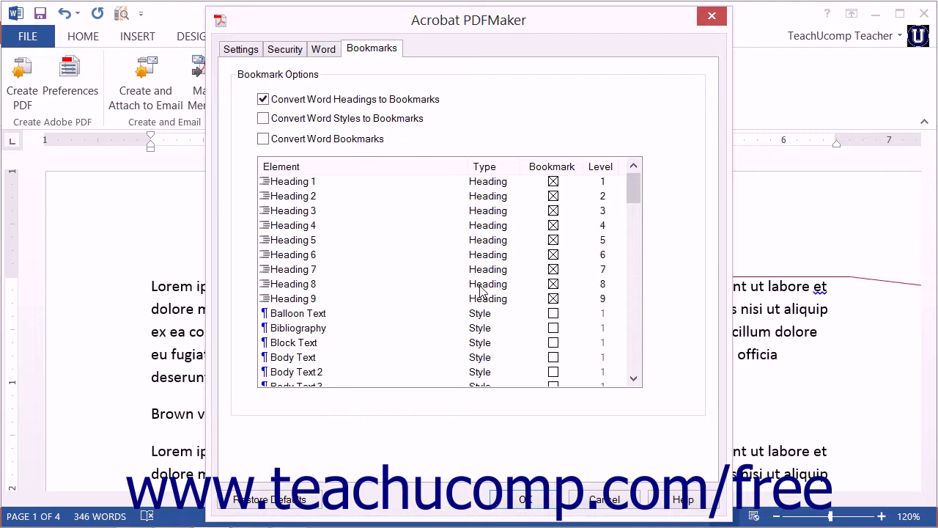
Toggle the bookmark for Heading 9 off and on, and view the level choices for Heading 1 before accepting the preferences
{"action": "left_click", "coordinate": [553, 299]}
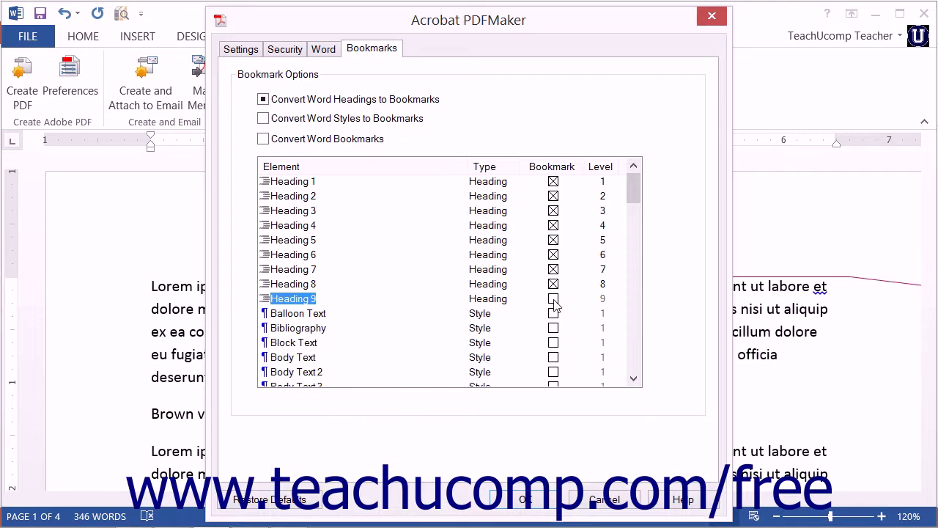
{"action": "left_click", "coordinate": [554, 299]}
{"action": "left_click", "coordinate": [606, 182]}
{"action": "left_click", "coordinate": [609, 183]}
{"action": "left_click", "coordinate": [612, 184]}
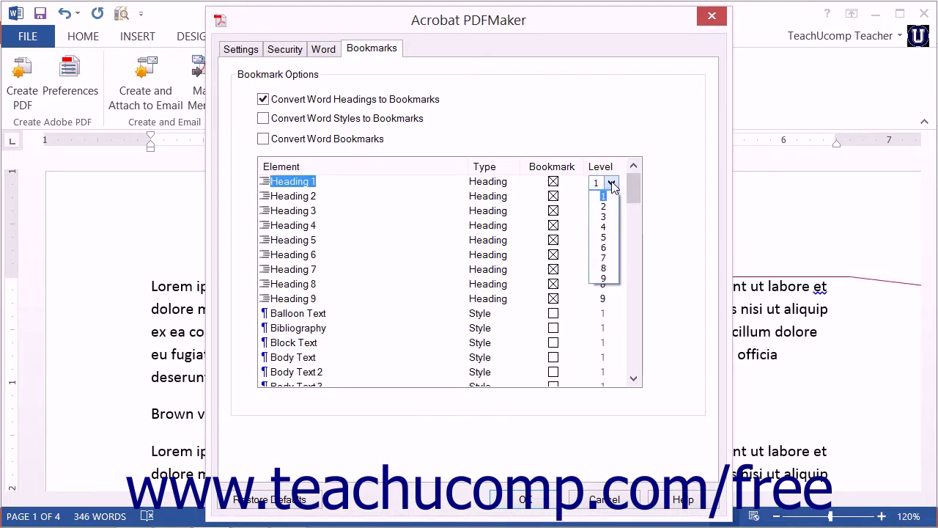
{"action": "left_click", "coordinate": [612, 184]}
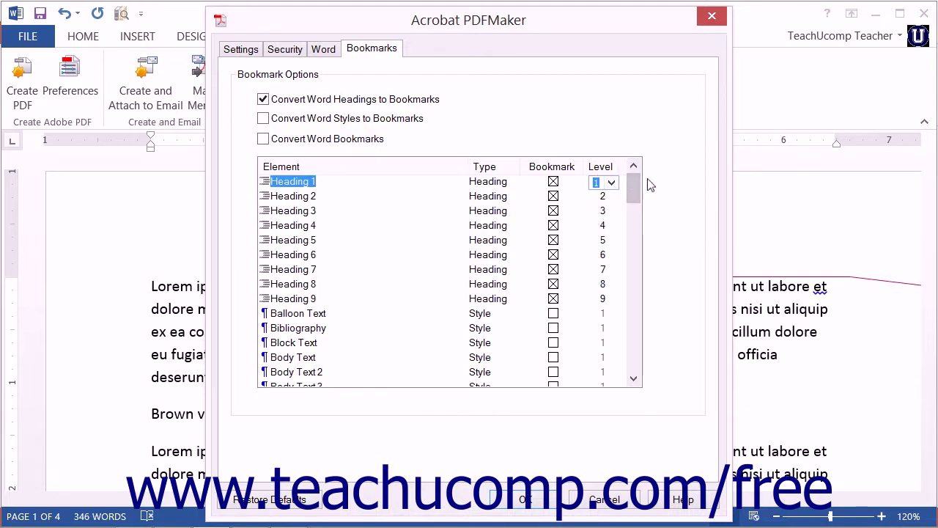
{"action": "left_click", "coordinate": [470, 182]}
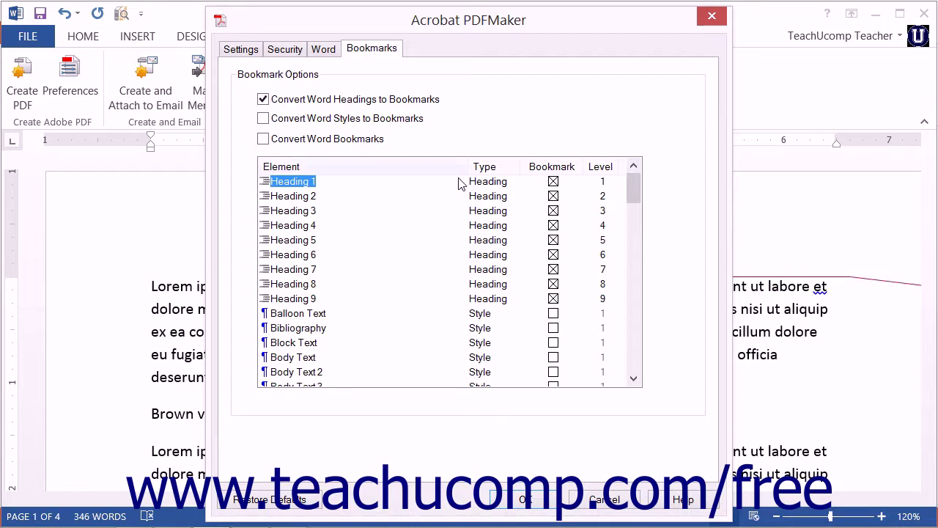
{"action": "left_click", "coordinate": [529, 499]}
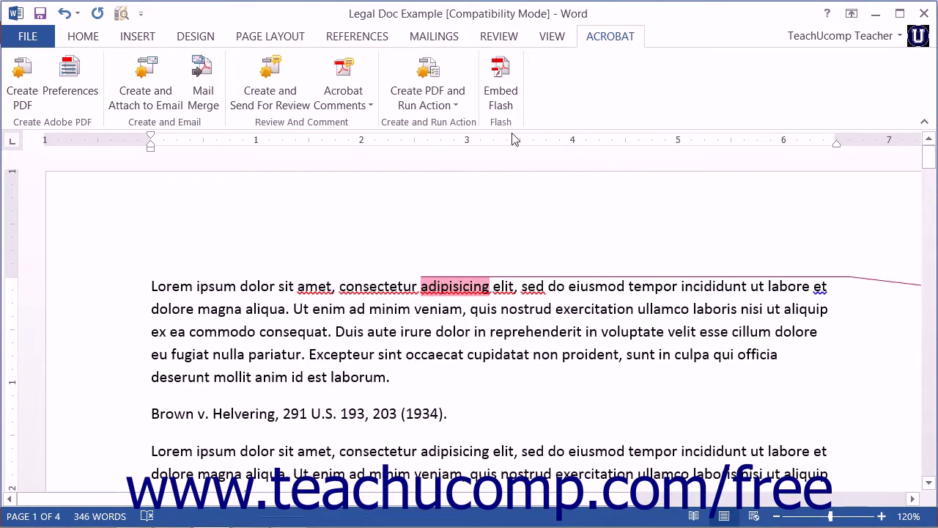
Reopen the PDFMaker preferences, restore the default settings and accept them
{"action": "left_click", "coordinate": [90, 104]}
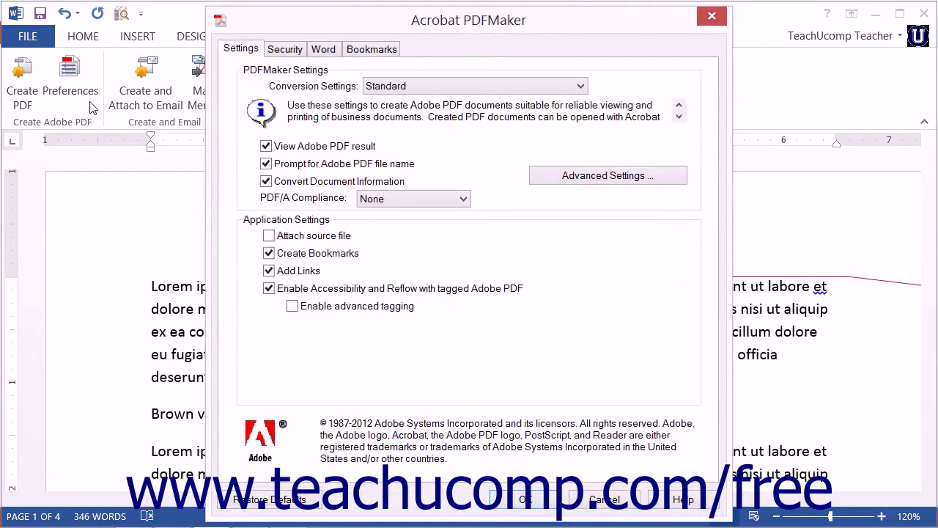
{"action": "left_click", "coordinate": [313, 501]}
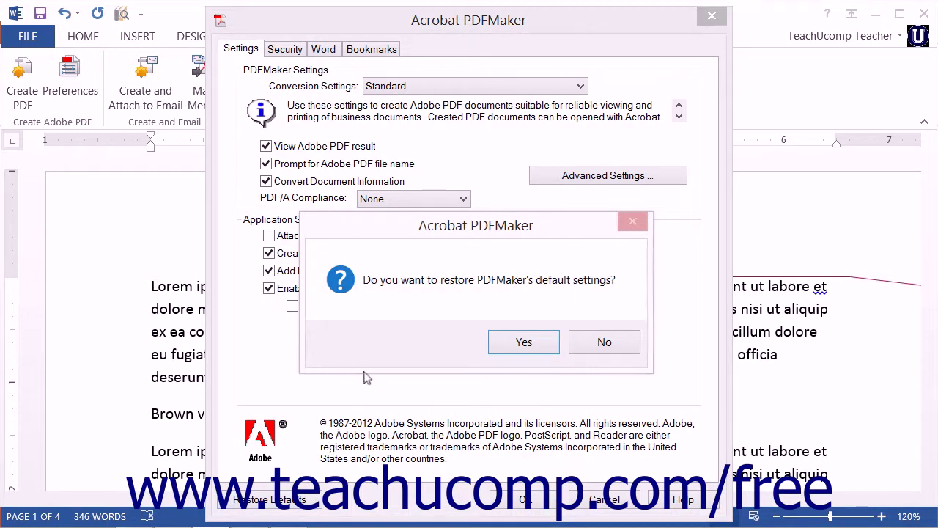
{"action": "left_click", "coordinate": [506, 343]}
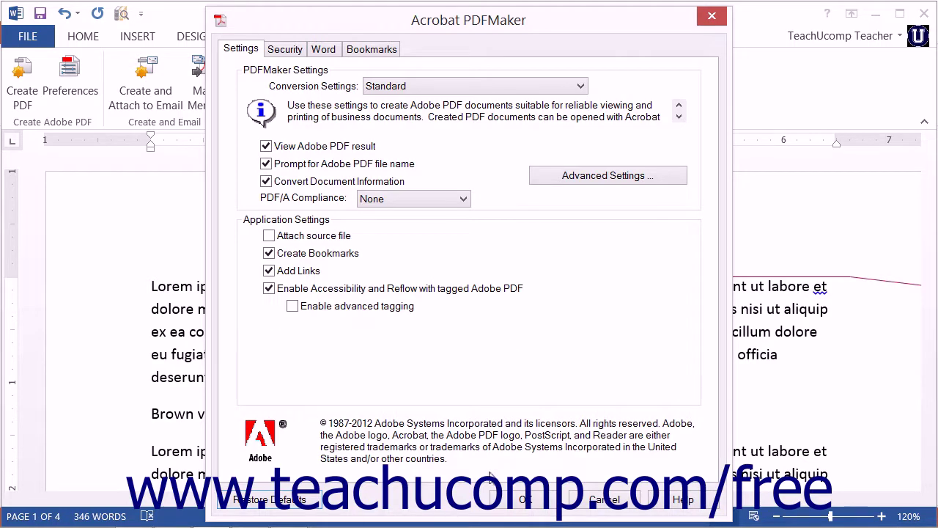
{"action": "left_click", "coordinate": [505, 497]}
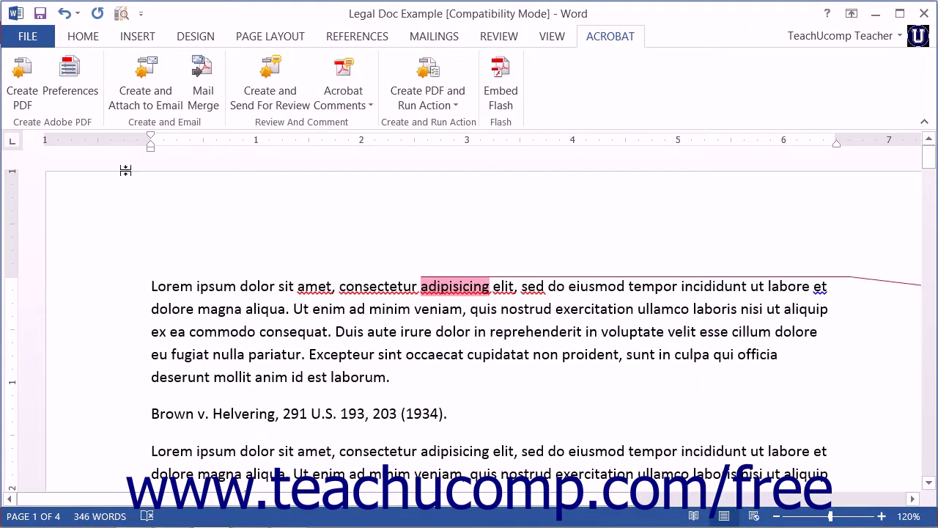